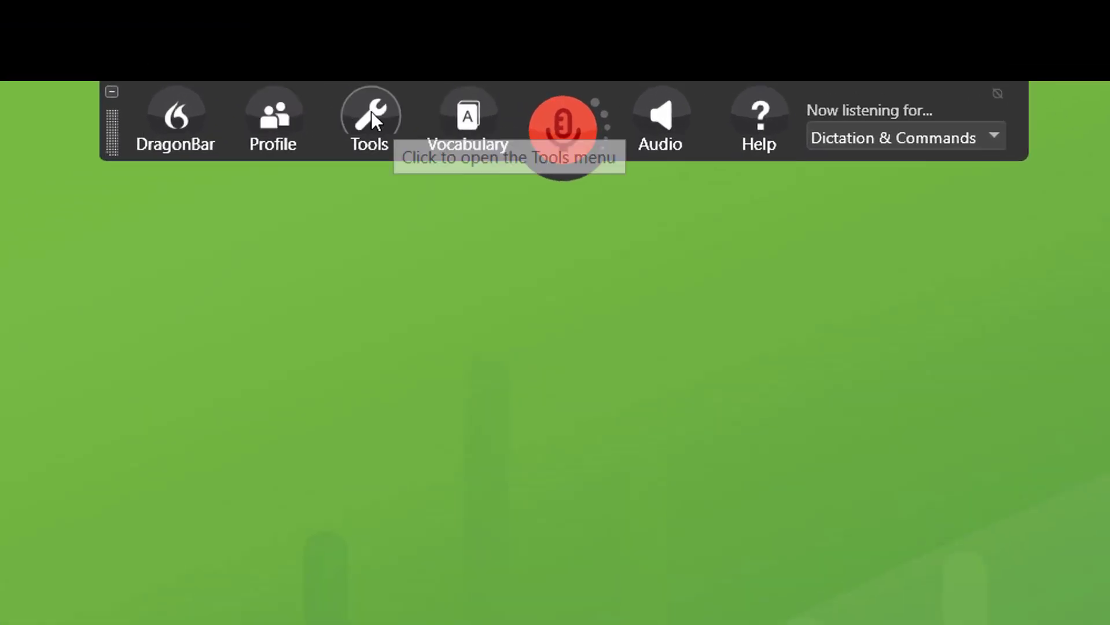
Open the Dragon Options dialog from the DragonBar's Tools menu
click(449, 29)
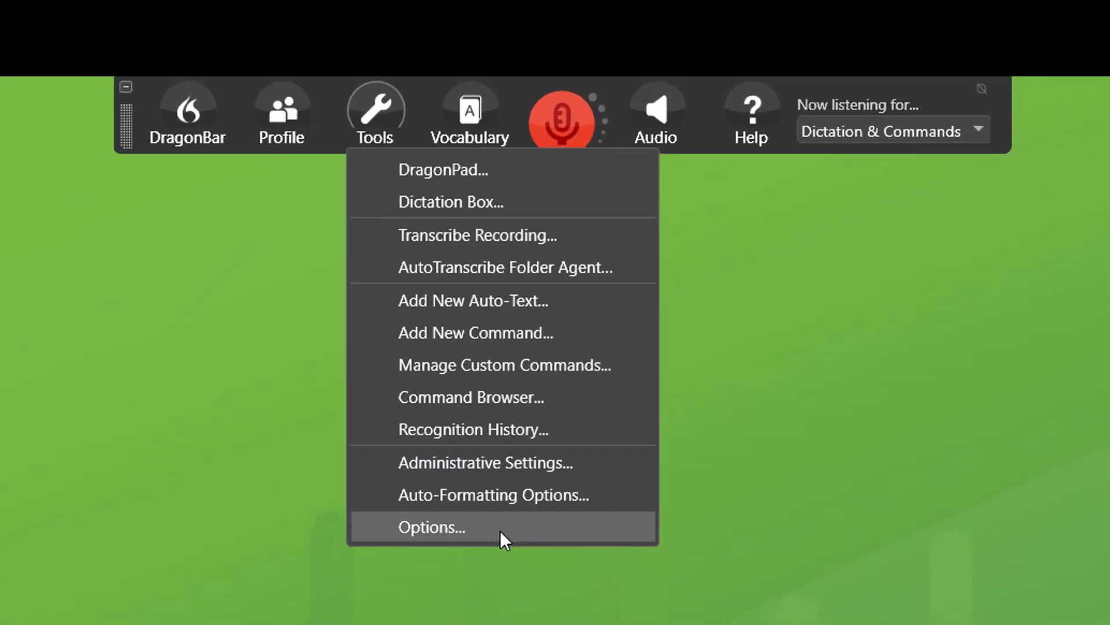
click(503, 548)
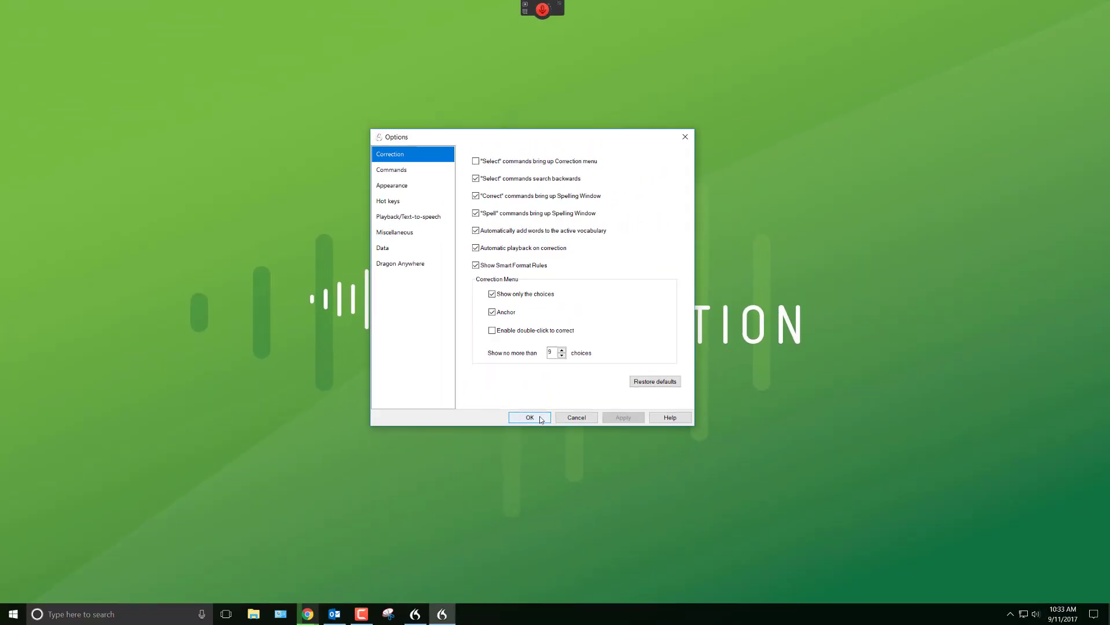
Close Options with OK, cancel the Spelling Window and minimize DragonPad
click(540, 418)
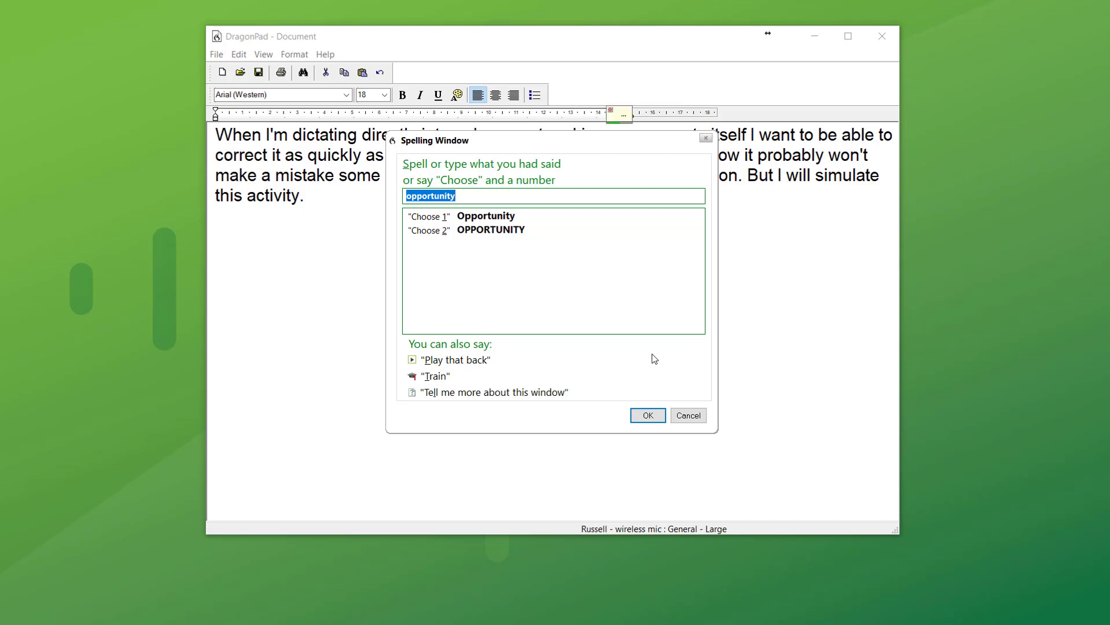
click(689, 417)
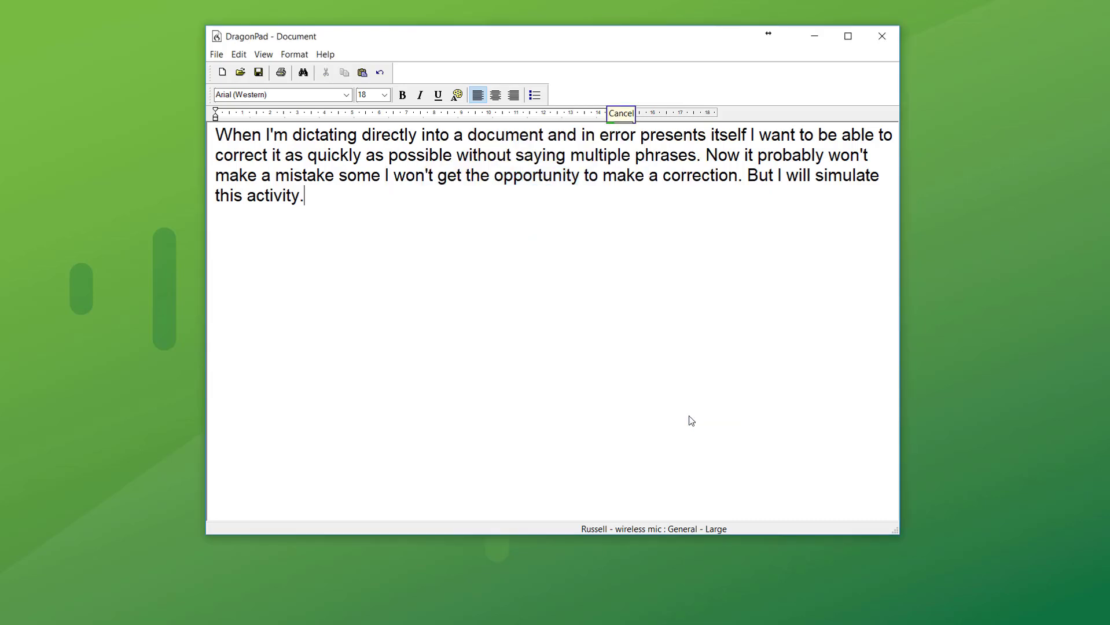
click(807, 41)
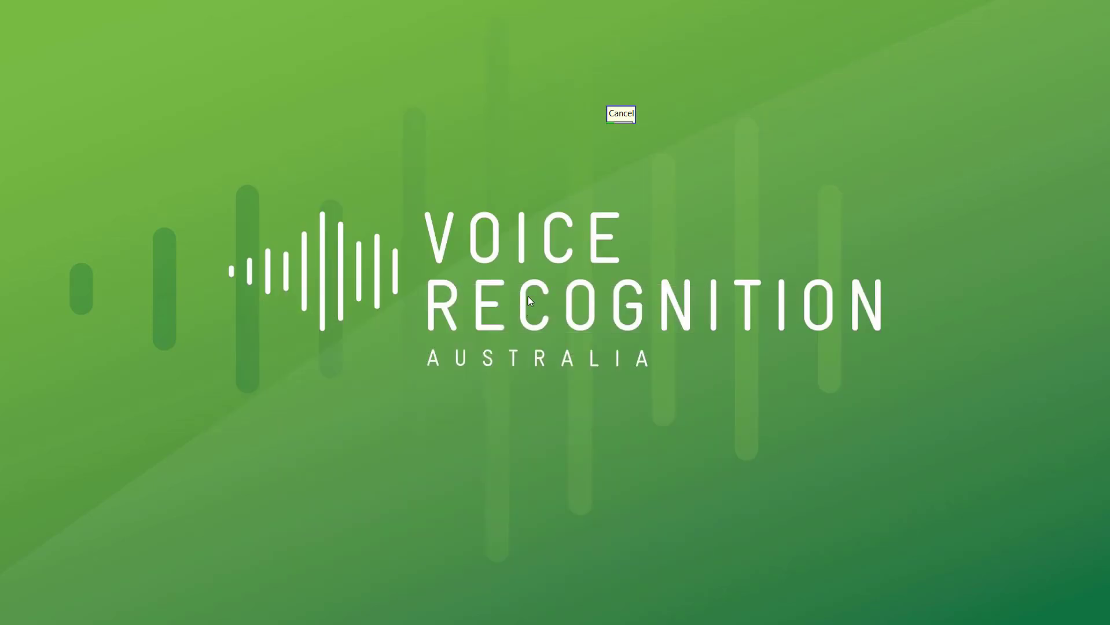
mouse_move(541, 3)
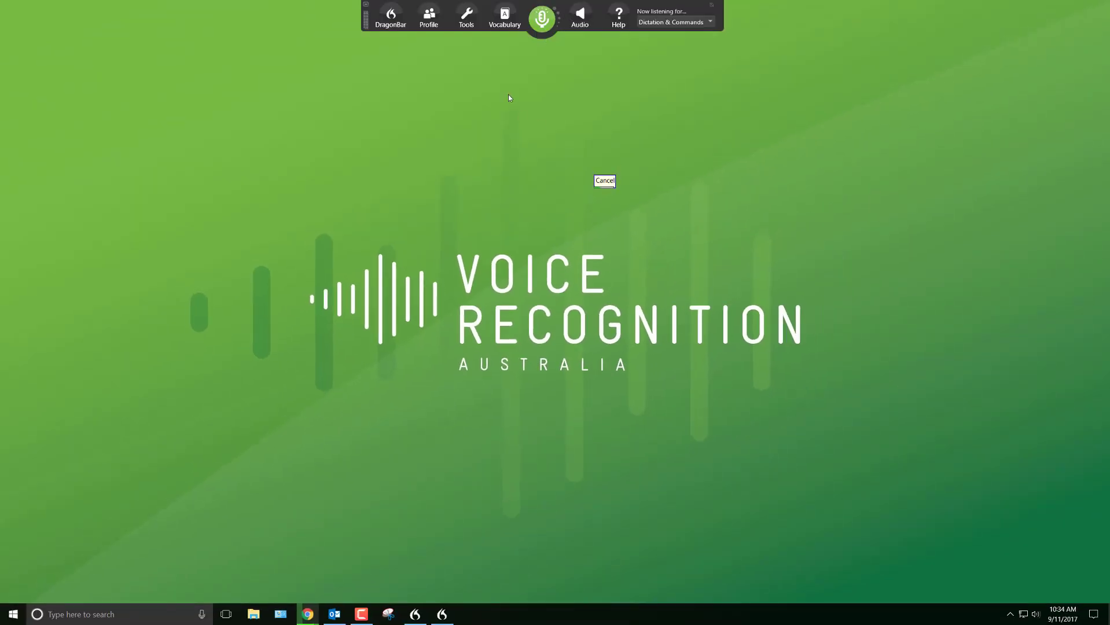
Reopen Dragon Options, move its dialog, then bring up the Tools menu again
click(466, 15)
click(492, 182)
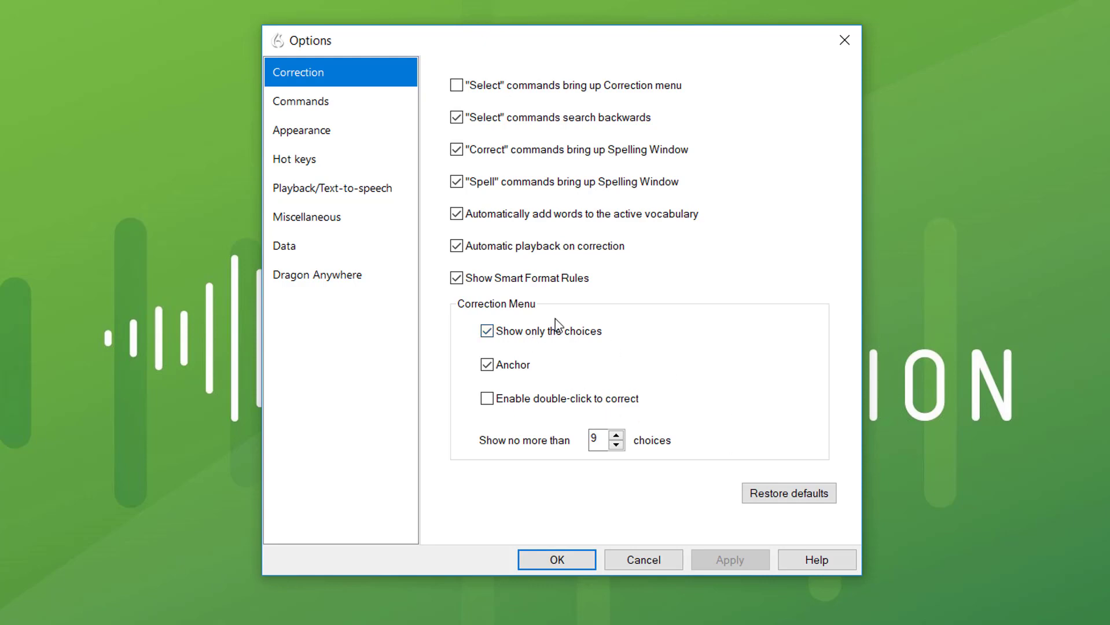
drag(590, 40, 611, 17)
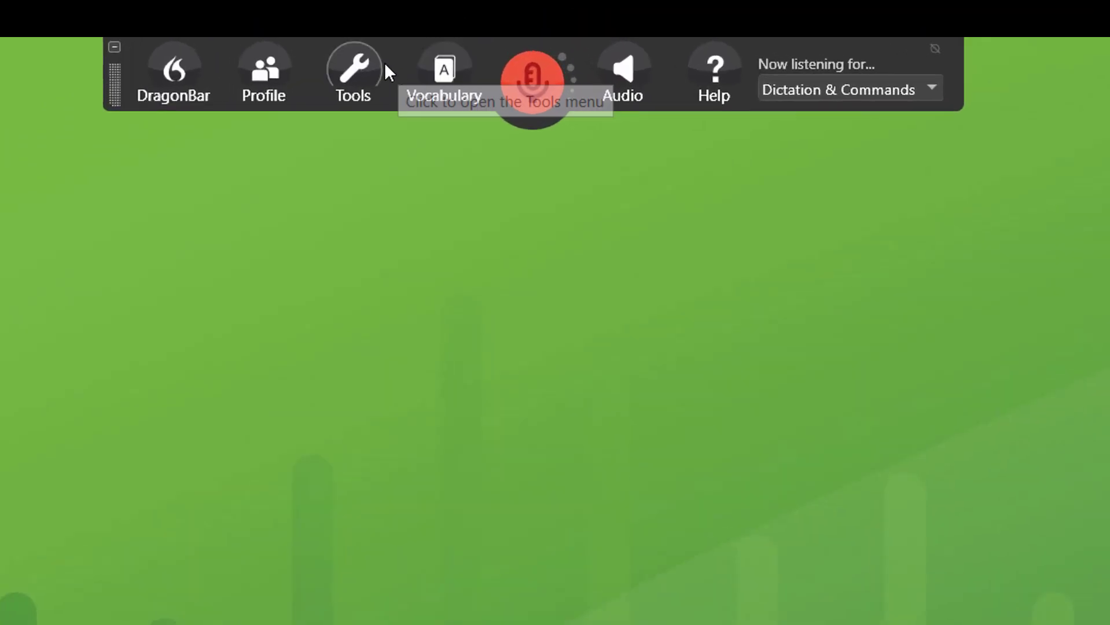
click(379, 60)
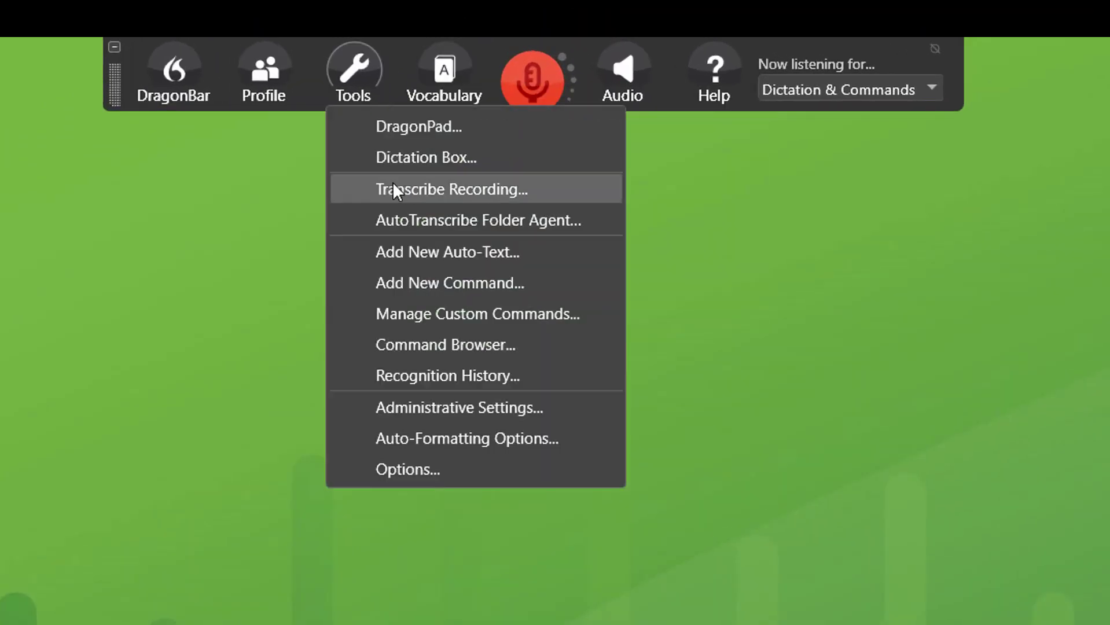
Open Options on the Commands page and bring up the More Commands dialog
click(392, 481)
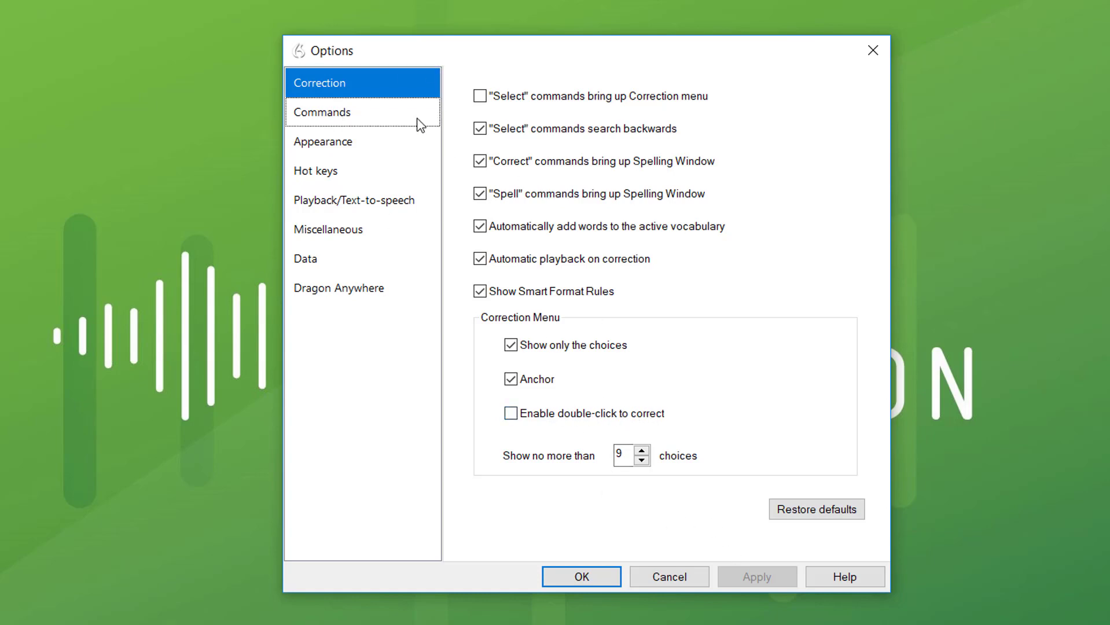
click(380, 121)
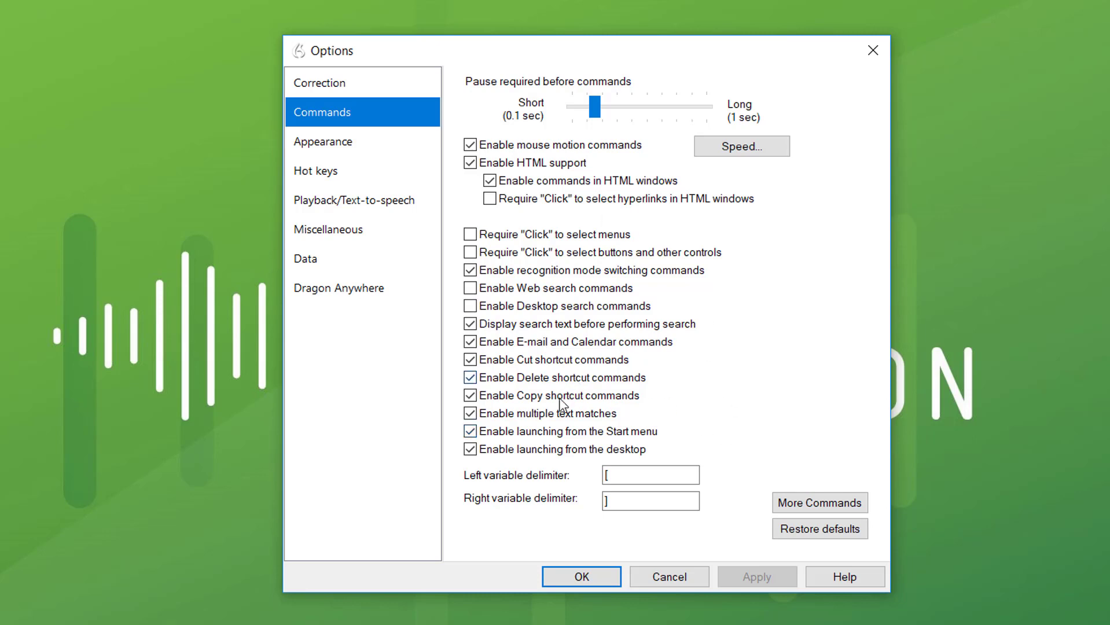
click(824, 492)
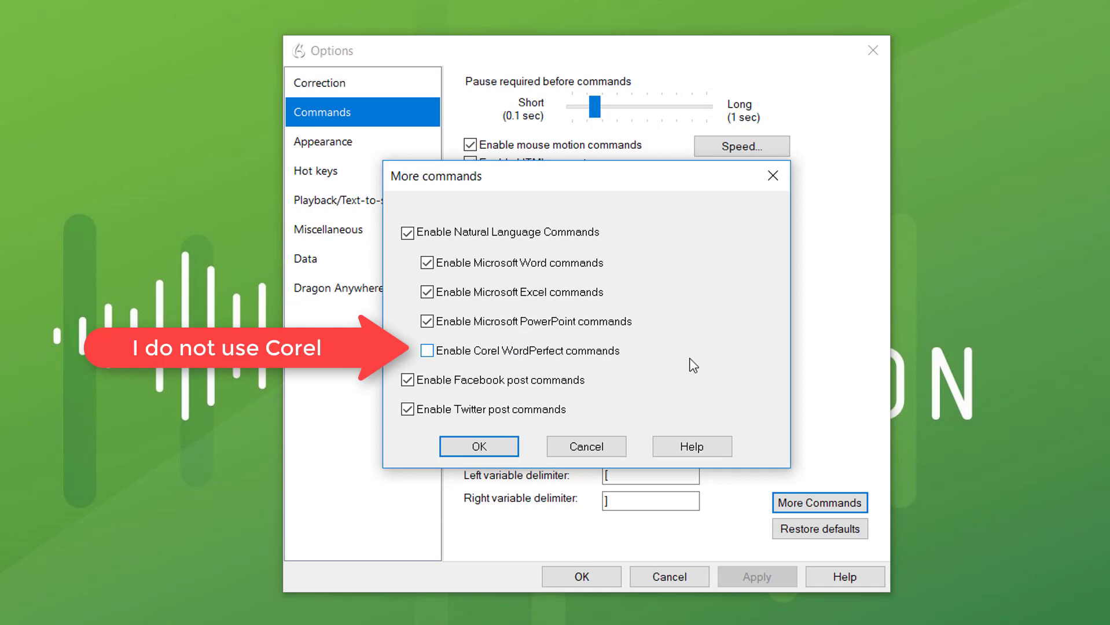
Confirm the More commands dialog, keeping [ and ] as variable delimiters
click(488, 447)
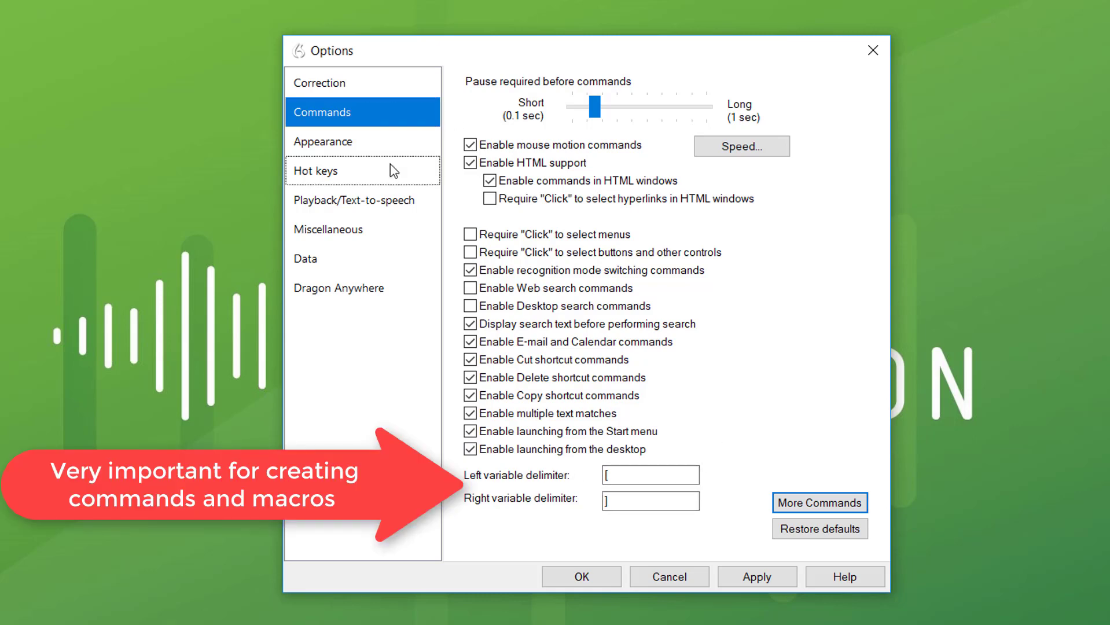
On the Appearance page, apply the Docked to Top DragonBar mode
click(371, 148)
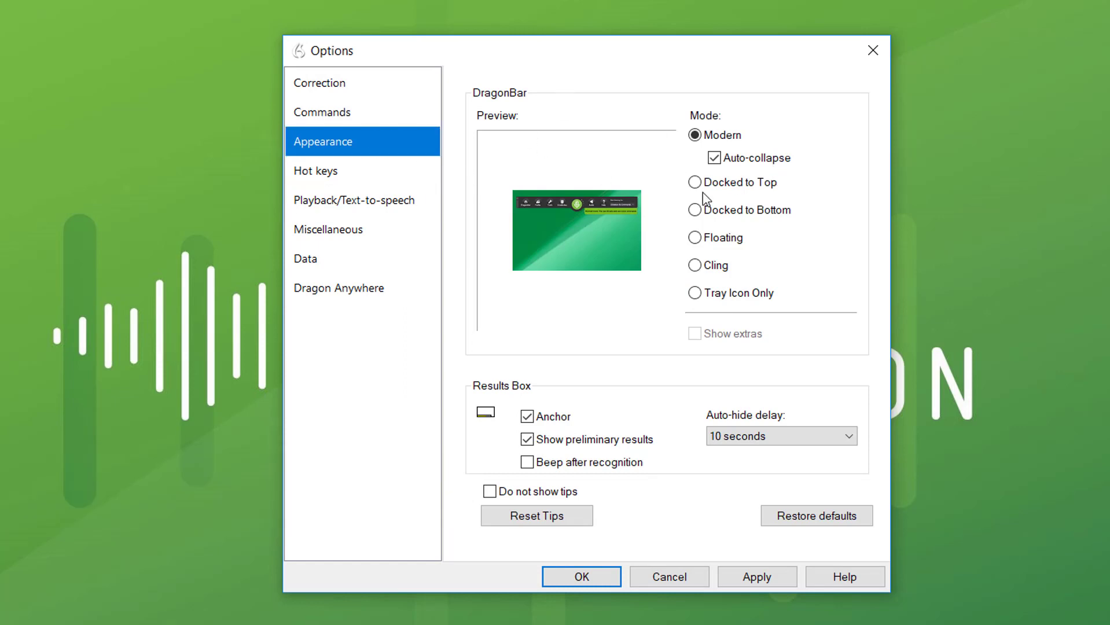
click(695, 183)
click(741, 579)
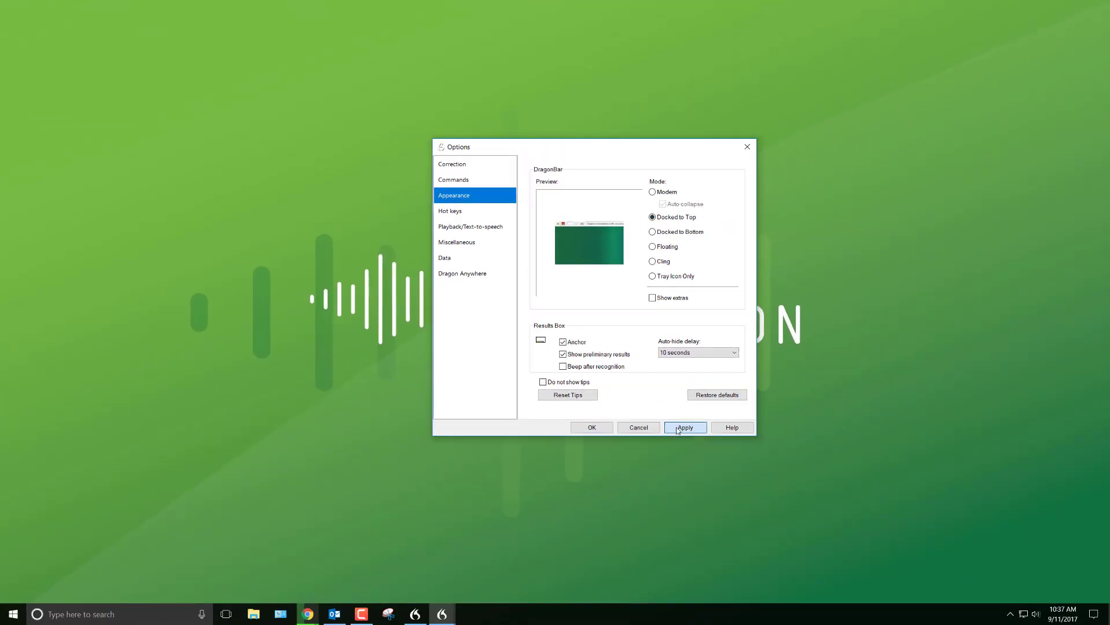
click(685, 427)
drag(596, 152, 555, 34)
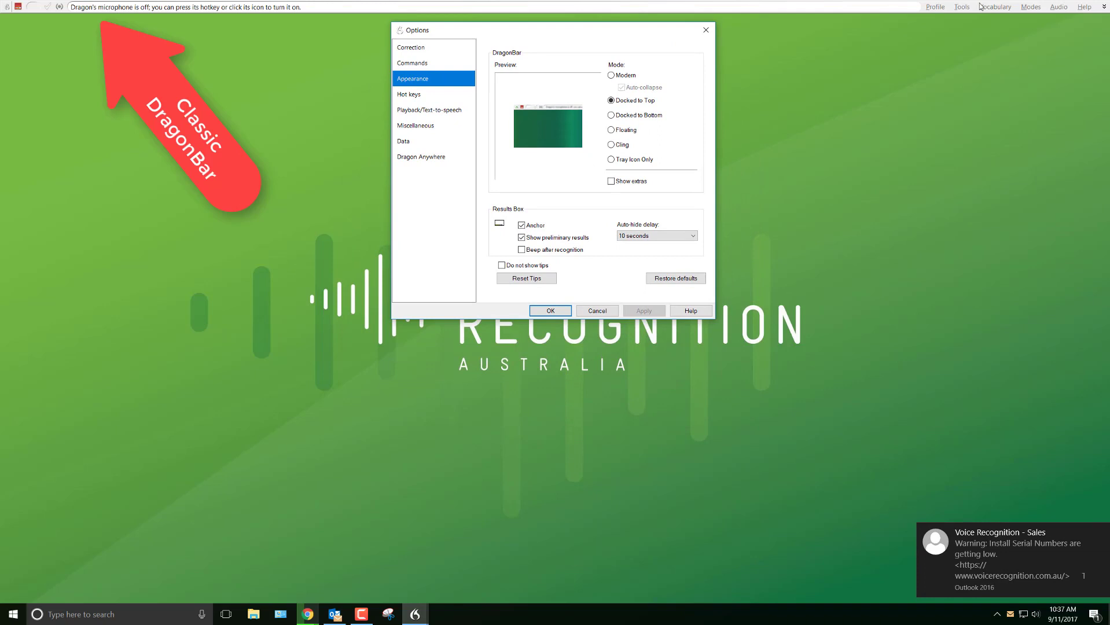
Apply Modern DragonBar mode with auto-collapse and move the results box near the top
click(1103, 6)
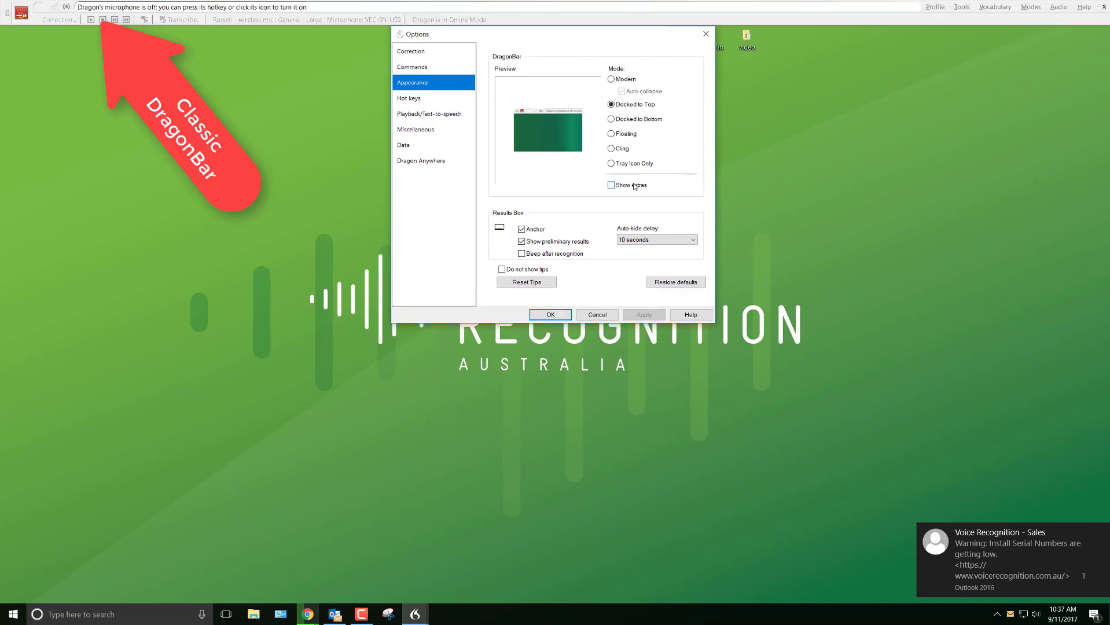
click(1104, 7)
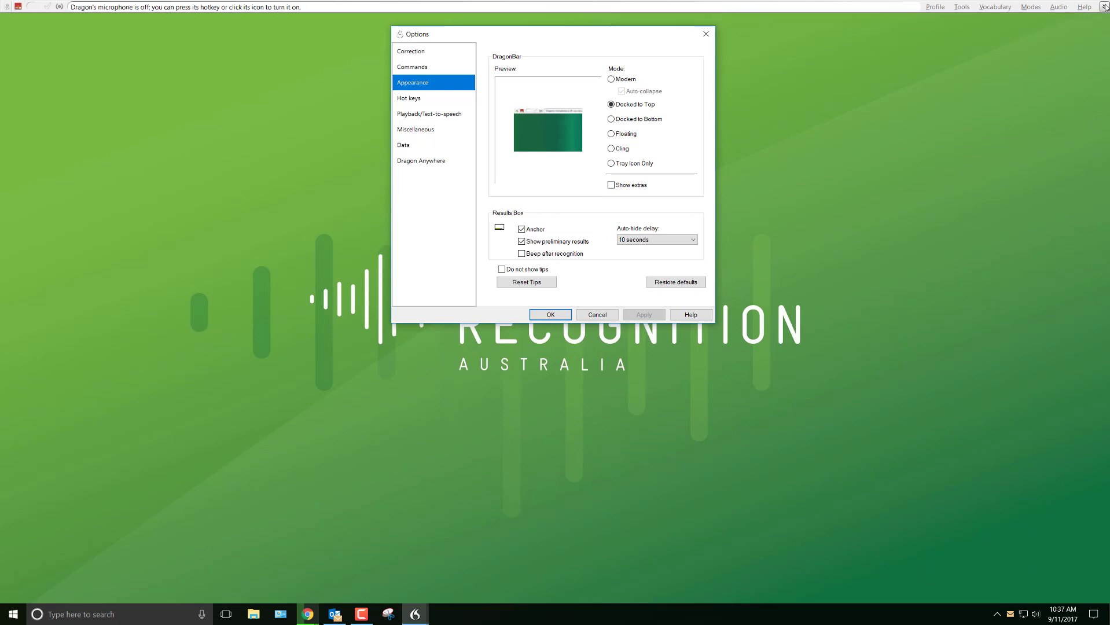
drag(620, 34, 620, 114)
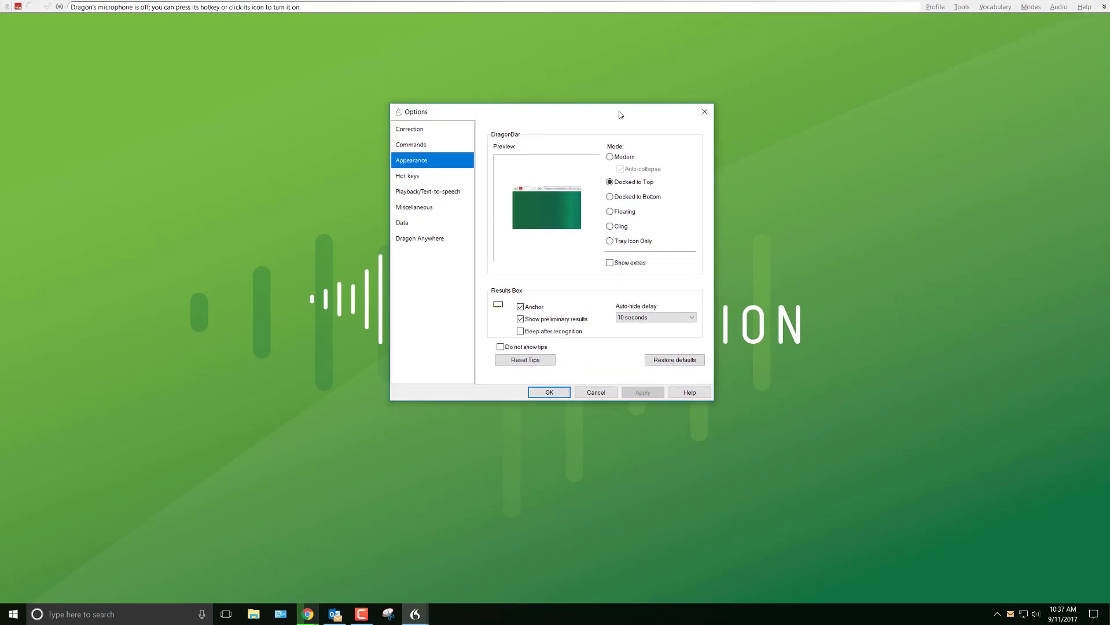
click(611, 157)
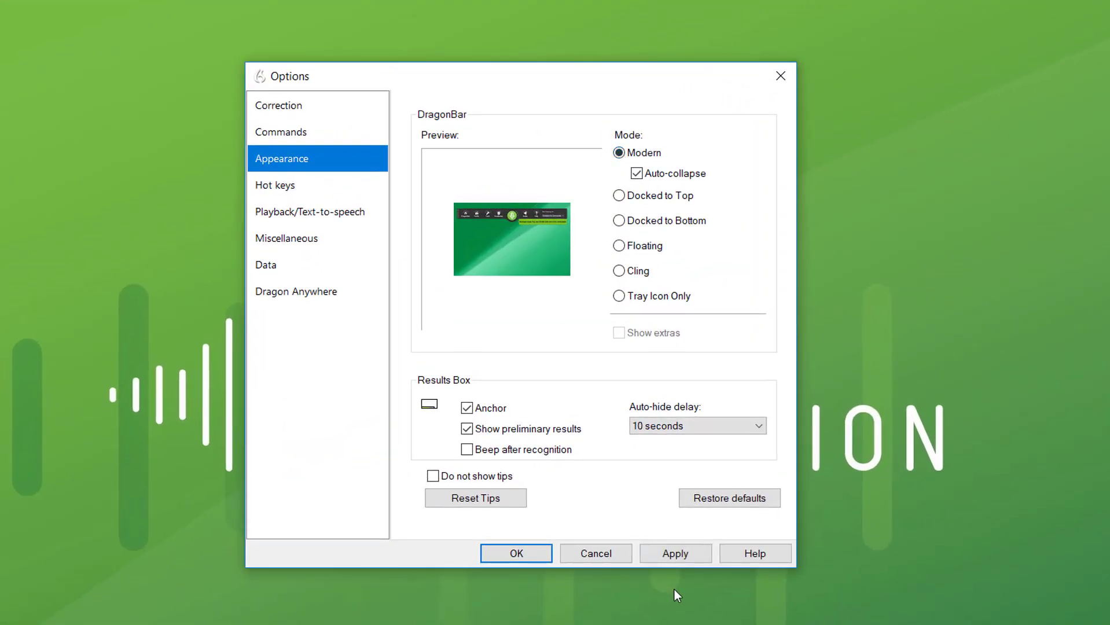
click(694, 554)
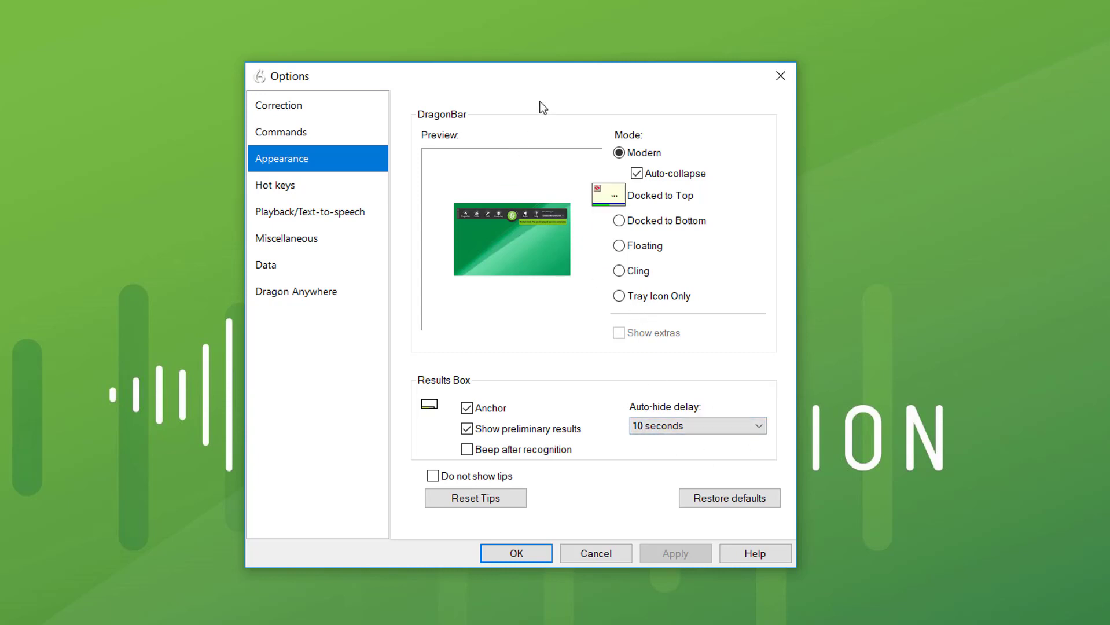
drag(607, 194, 514, 98)
Review hot keys (Microphone on/off {NumKey+}, DictationBox {Ctrl+Shift+D}), then show Playback/Text-to-speech
click(331, 191)
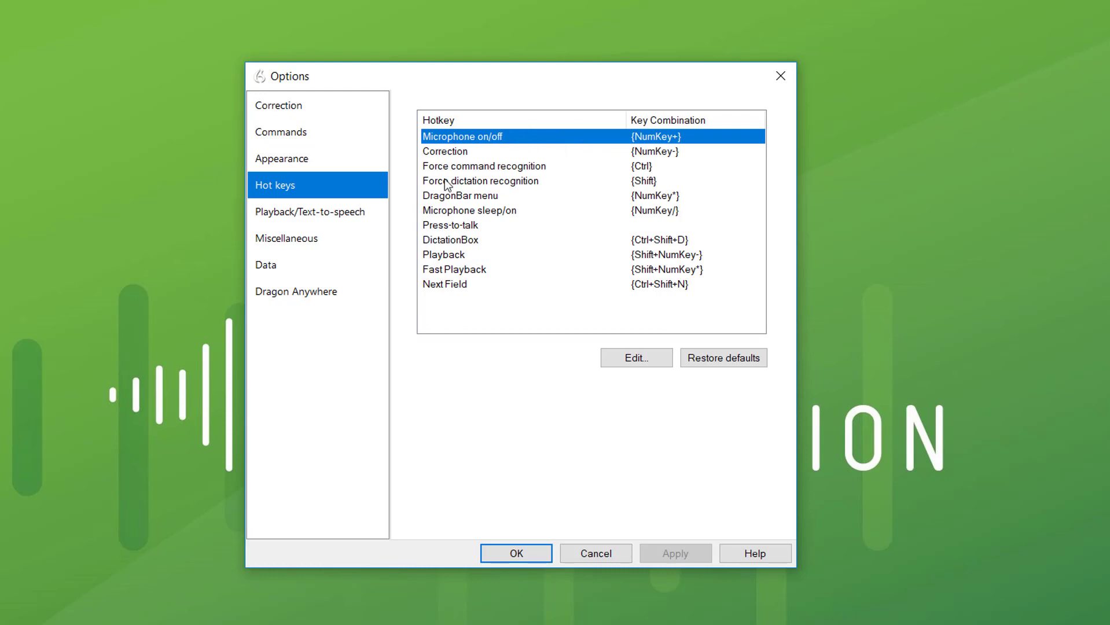
click(338, 213)
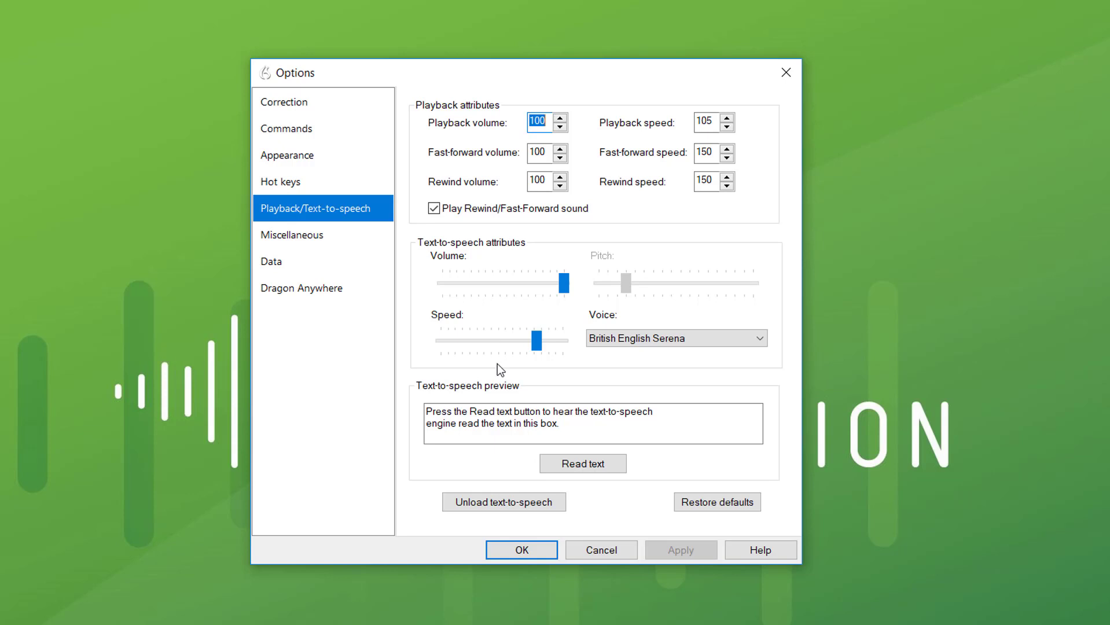
Preview the British English Serena voice, nudge its speech speed, and apply
click(588, 468)
click(589, 468)
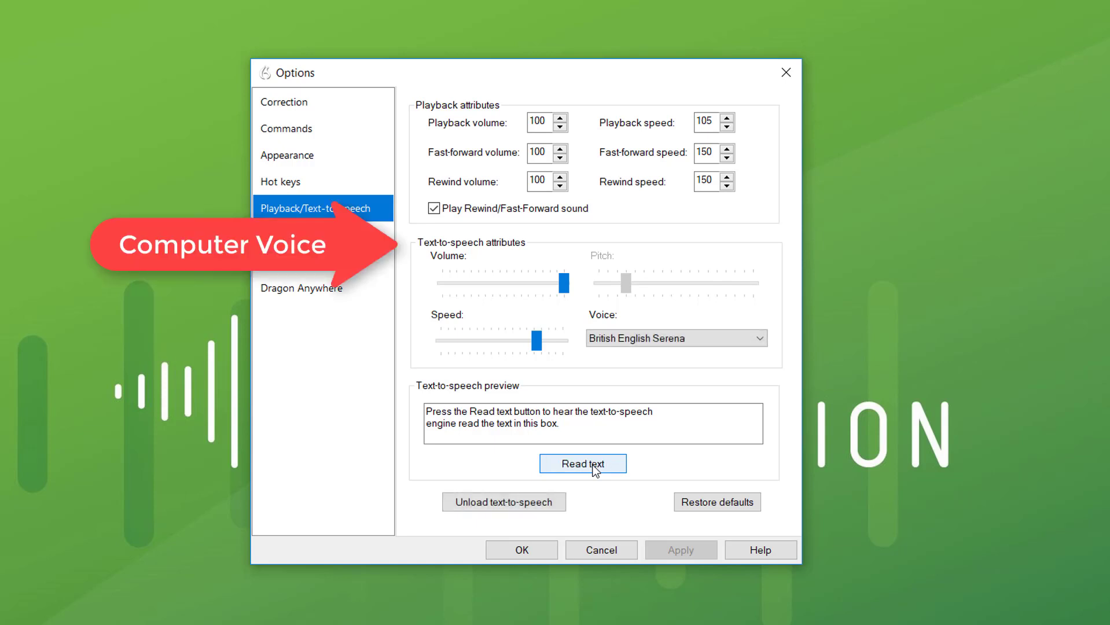
click(573, 425)
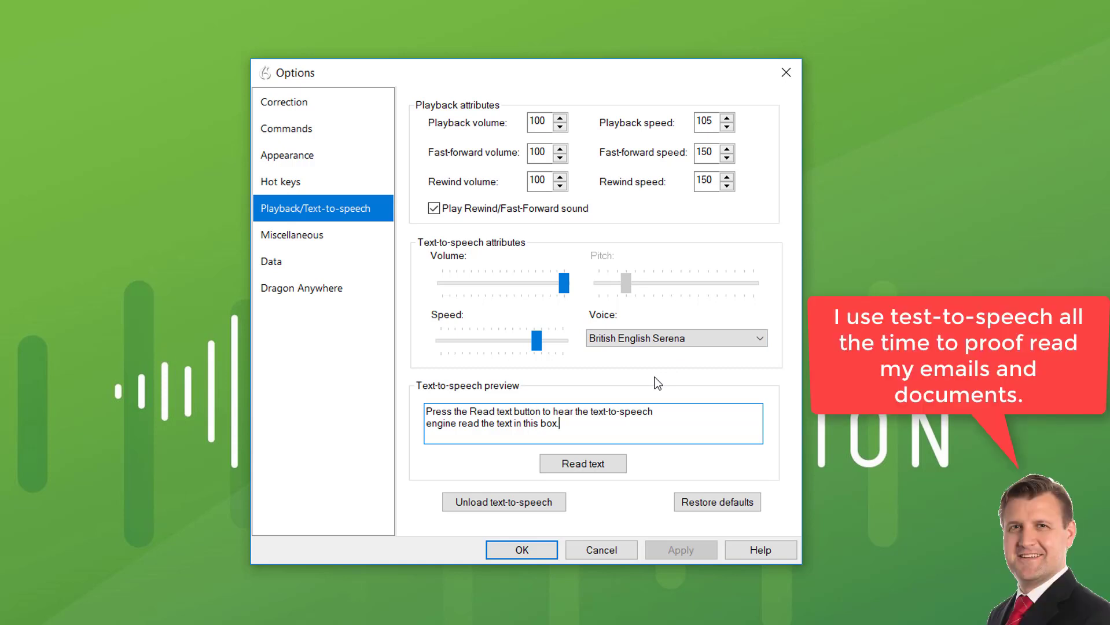
drag(536, 341, 537, 344)
click(692, 552)
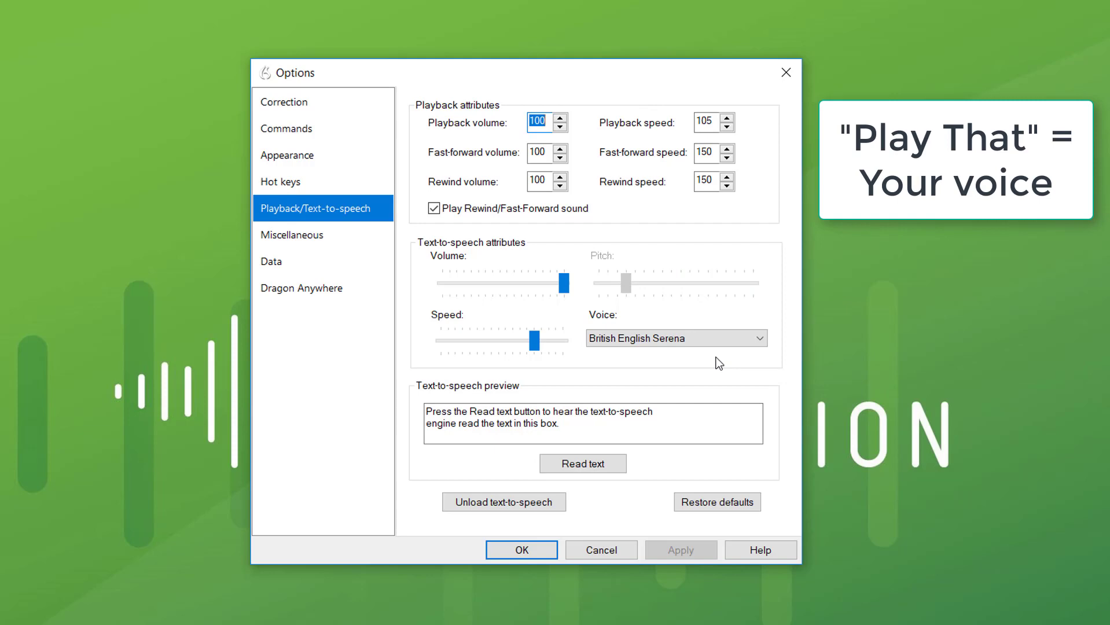
Show the Miscellaneous page of Dragon Options
click(323, 235)
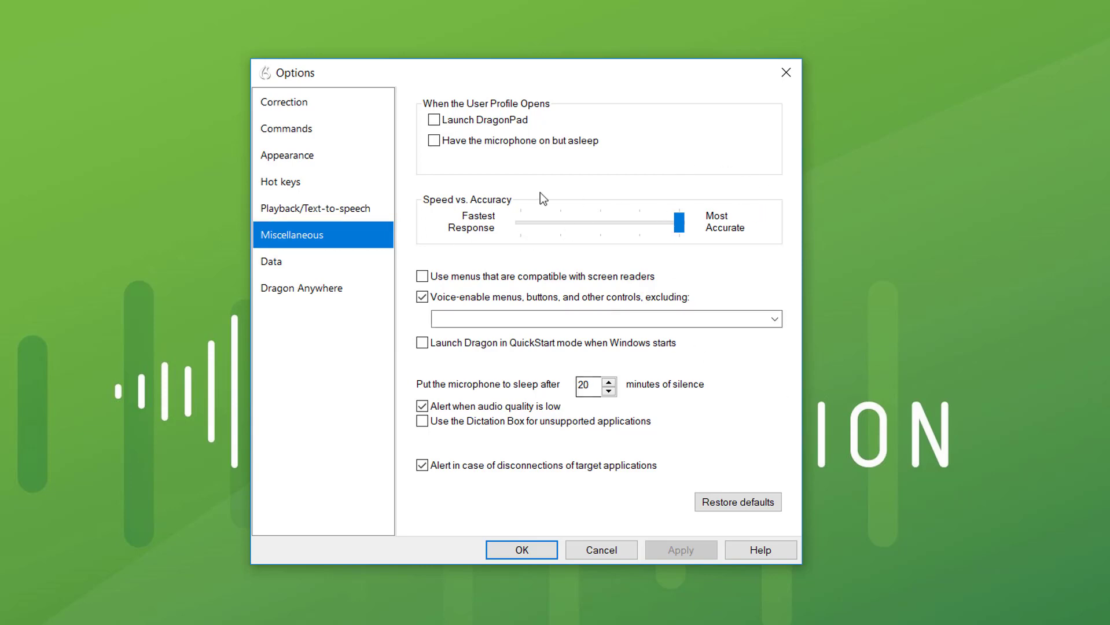
Show the Data page, currently 500 MB playback space and backups every 5 saves
click(315, 262)
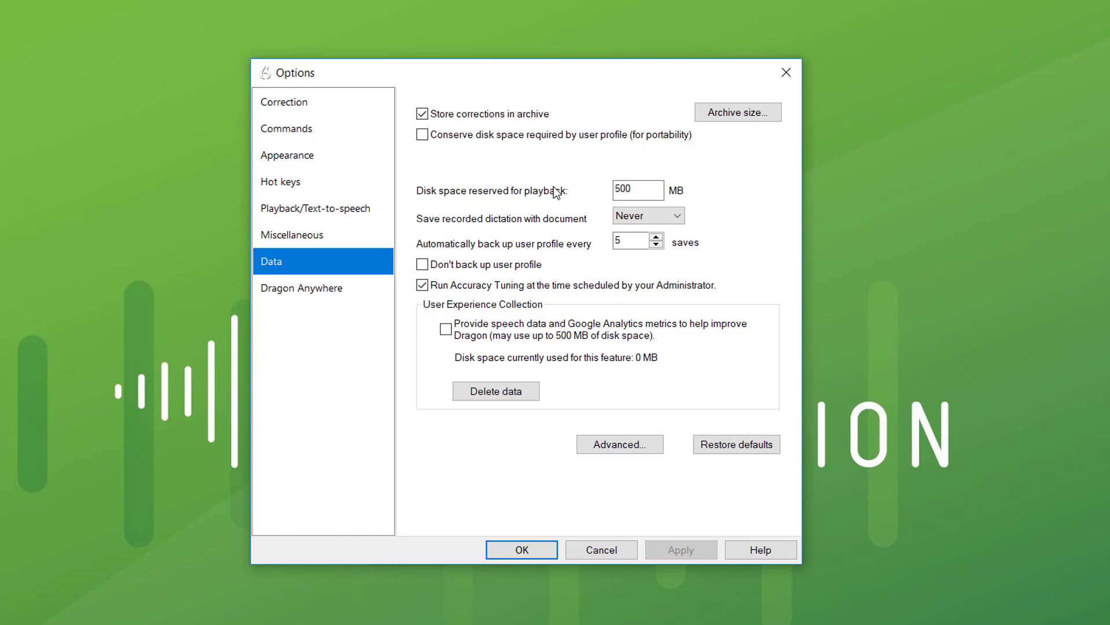
Set Disk space reserved for playback to 4000 MB, apply, and leave Save recorded dictation at Never
double_click(625, 190)
text(4000)
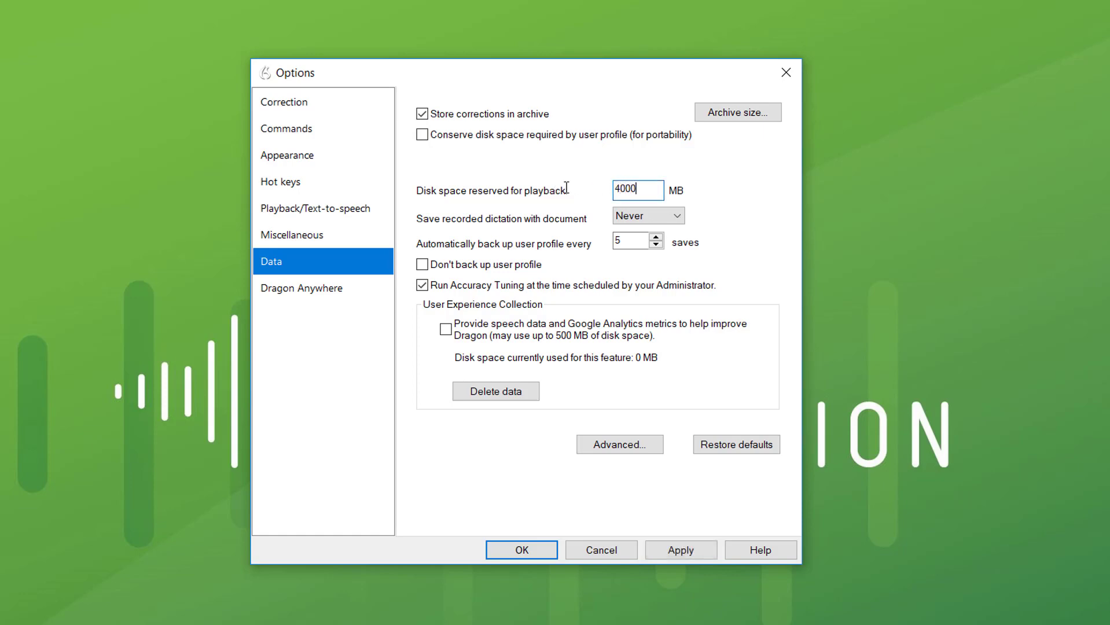
click(698, 551)
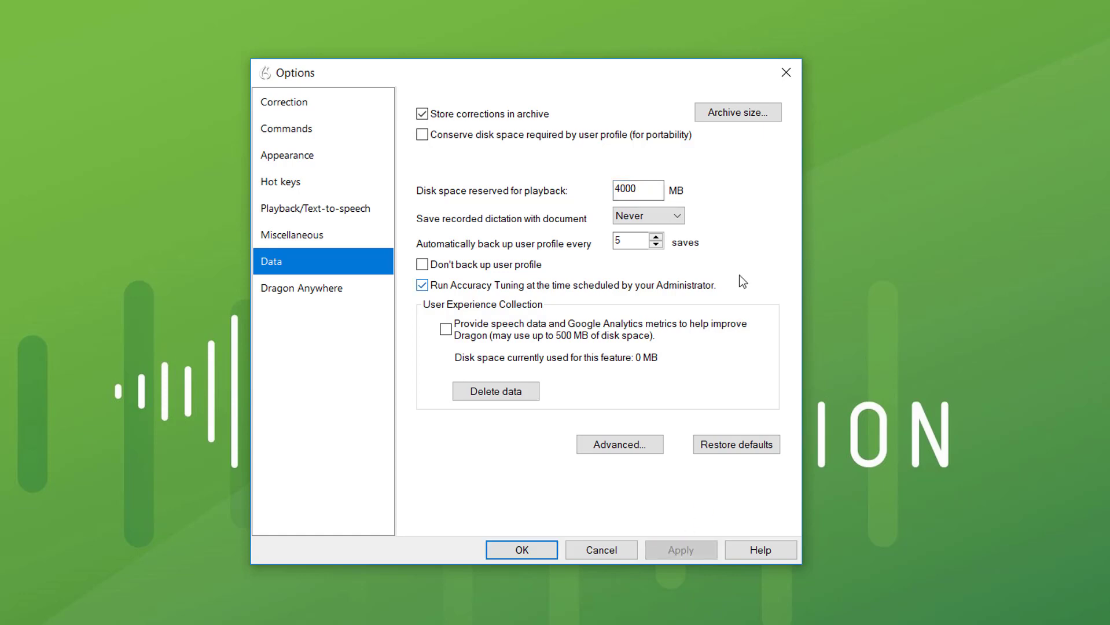
click(628, 217)
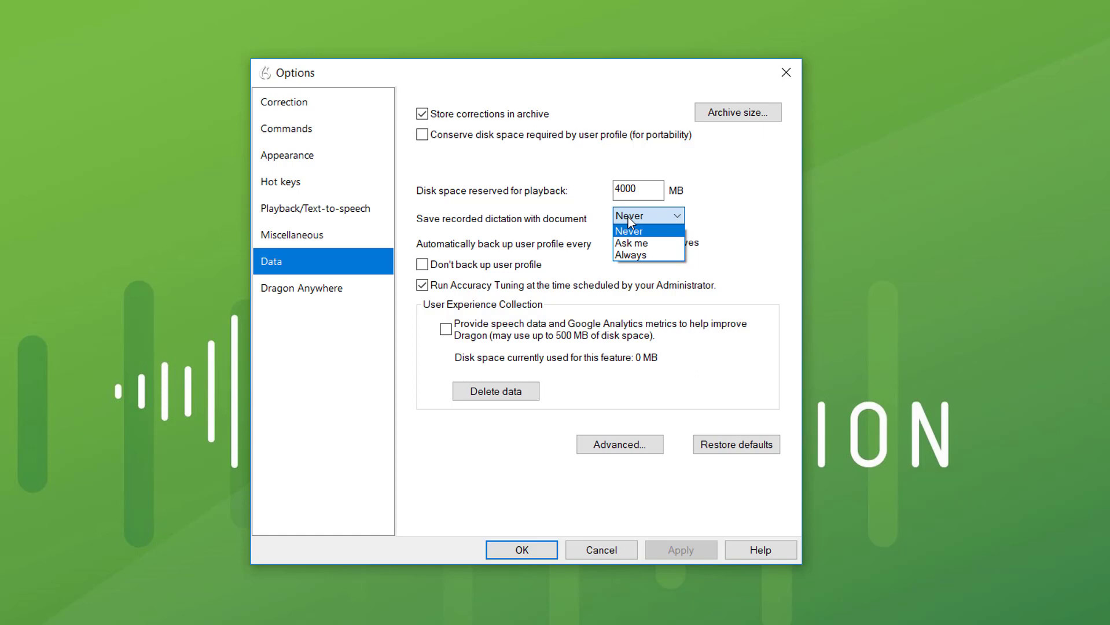
click(628, 219)
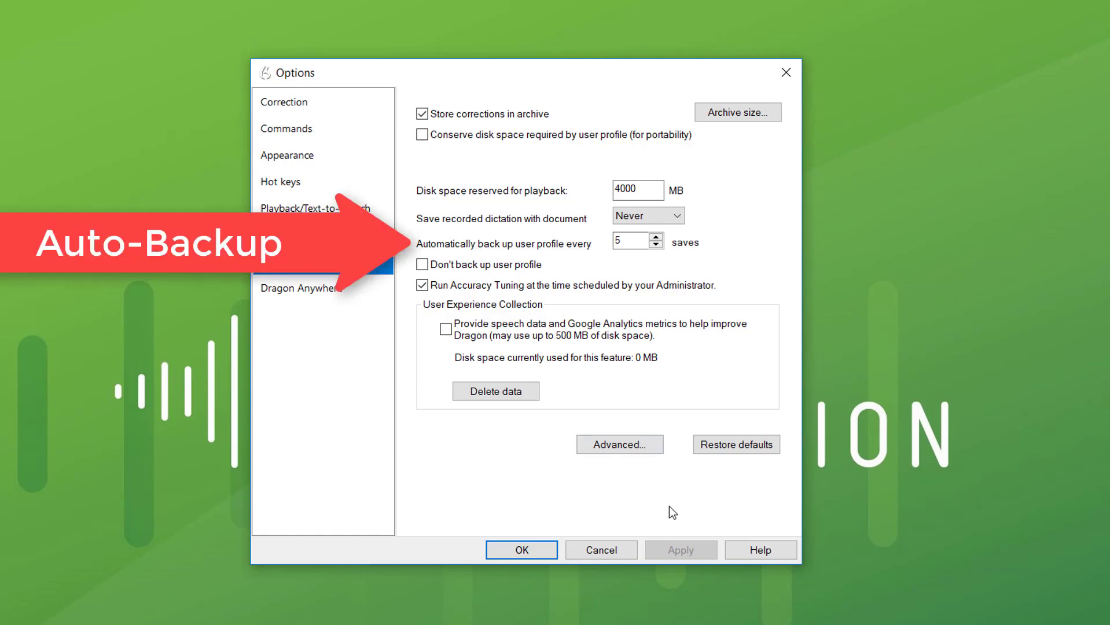
Confirm Options with OK, view Backup/Restore User Profile in the Profile menu, then reopen Tools > Options
click(521, 550)
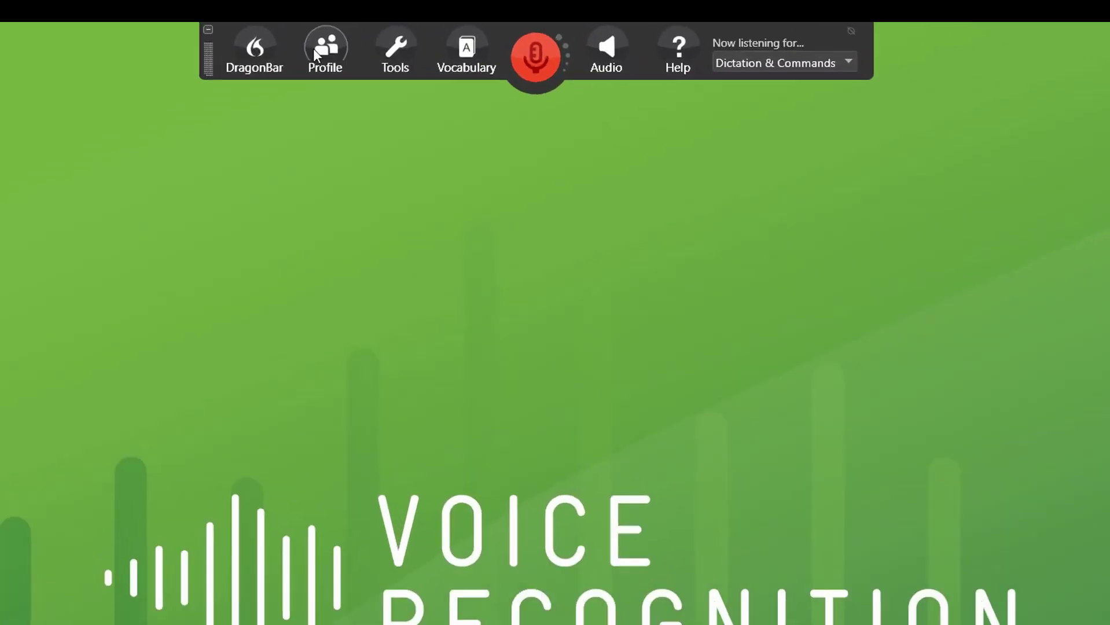
click(429, 16)
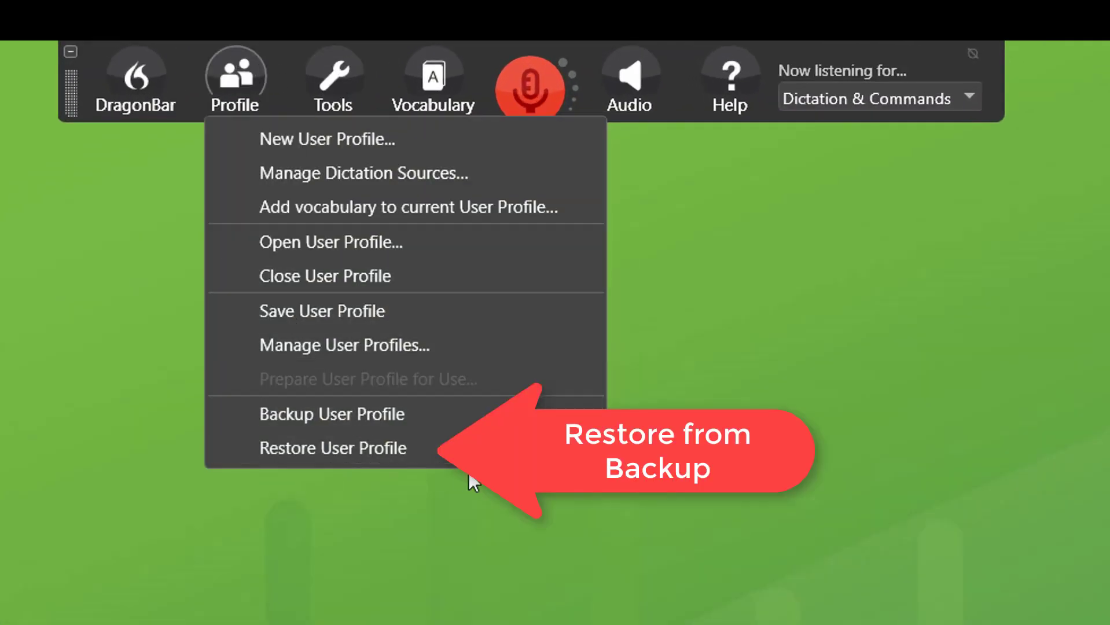
click(324, 49)
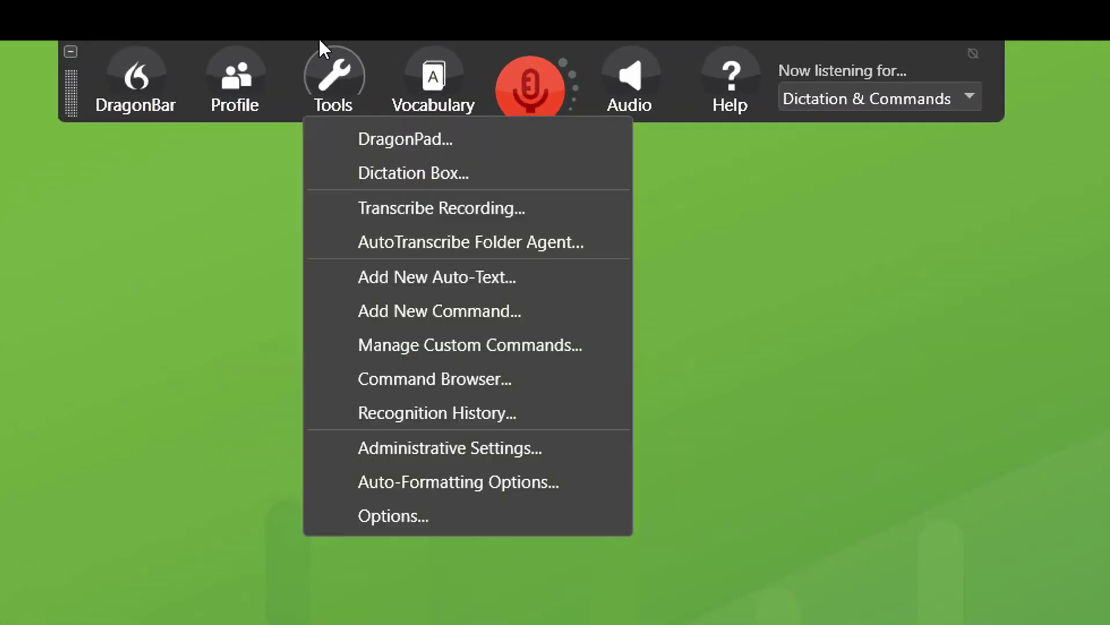
click(438, 509)
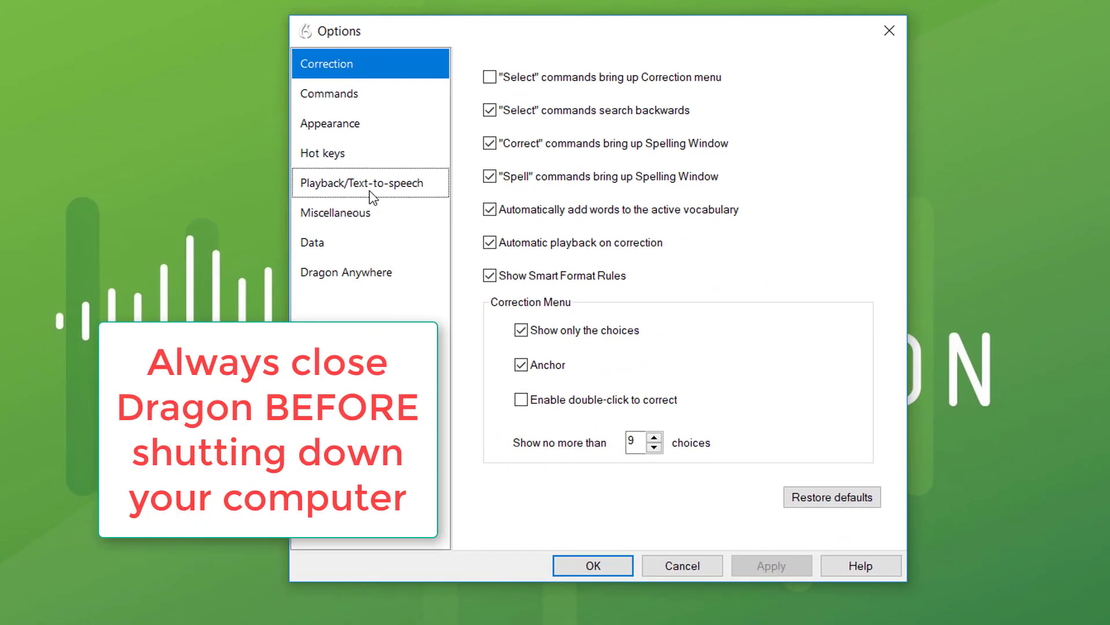
On the Data page, raise Automatically back up user profile every to 8 and apply
click(379, 96)
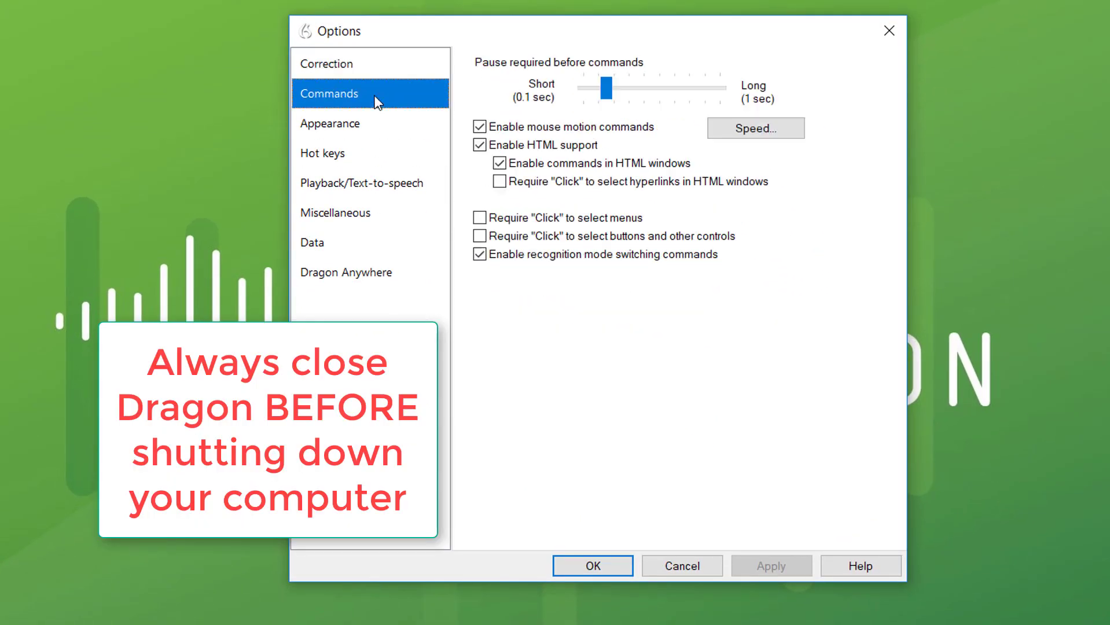
click(365, 229)
click(357, 243)
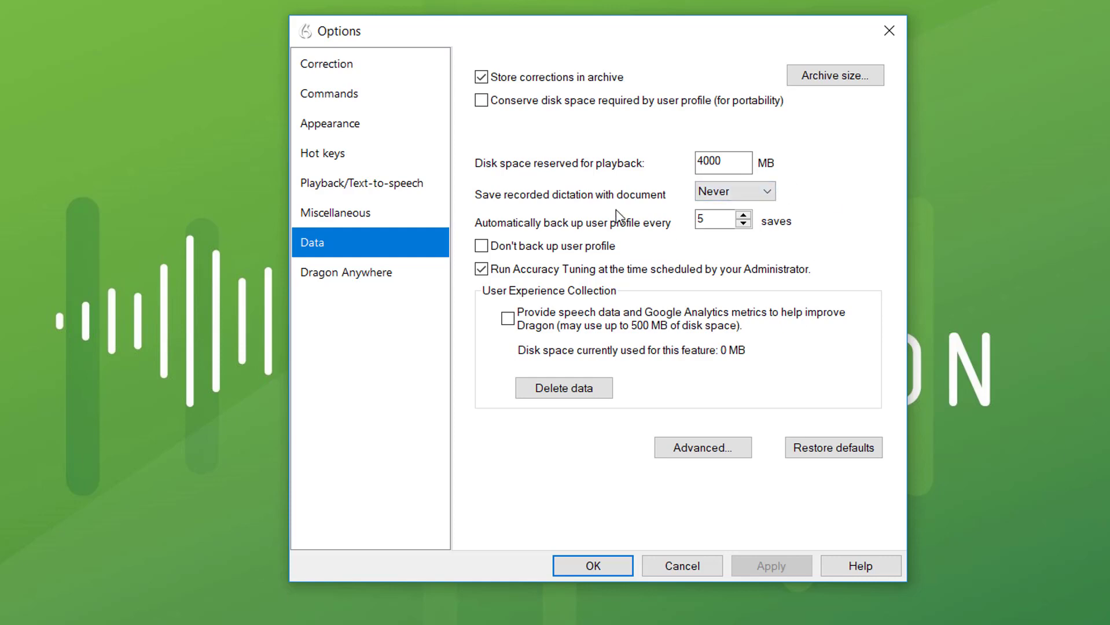
click(713, 218)
click(744, 216)
click(744, 215)
click(744, 215)
click(771, 565)
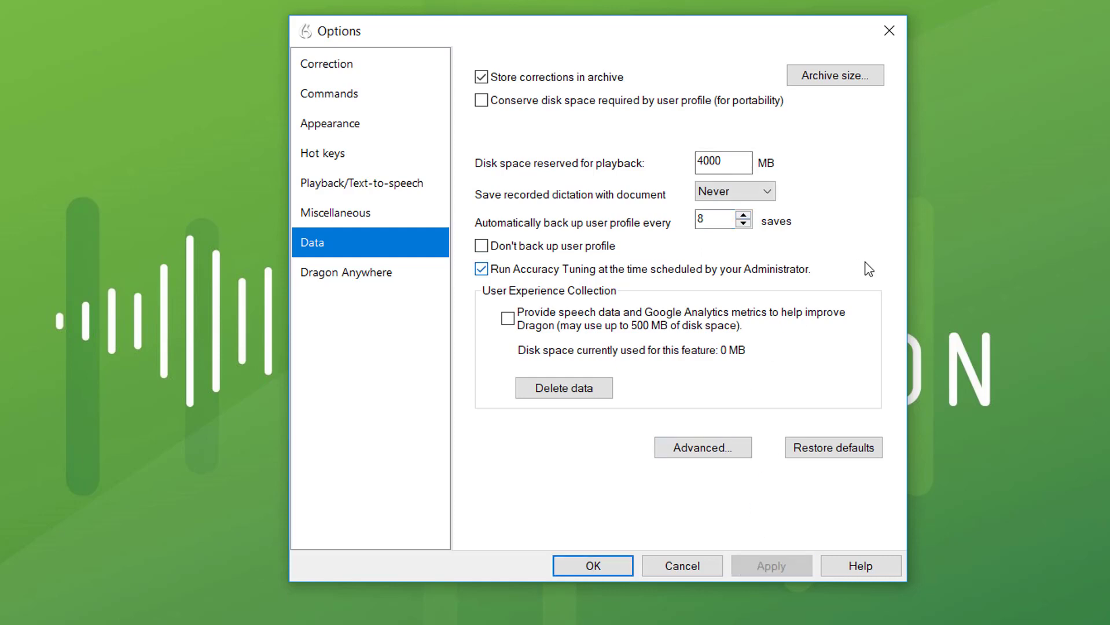